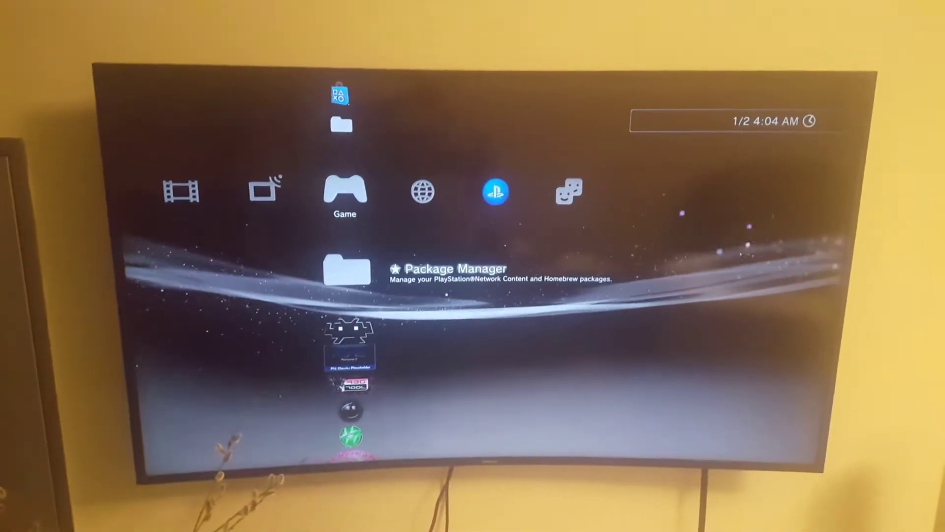
Step: Move down the XMB Game column from Package Manager toward mmCM
{"action": "key", "text": "Down"}
{"action": "key", "text": "Down"}
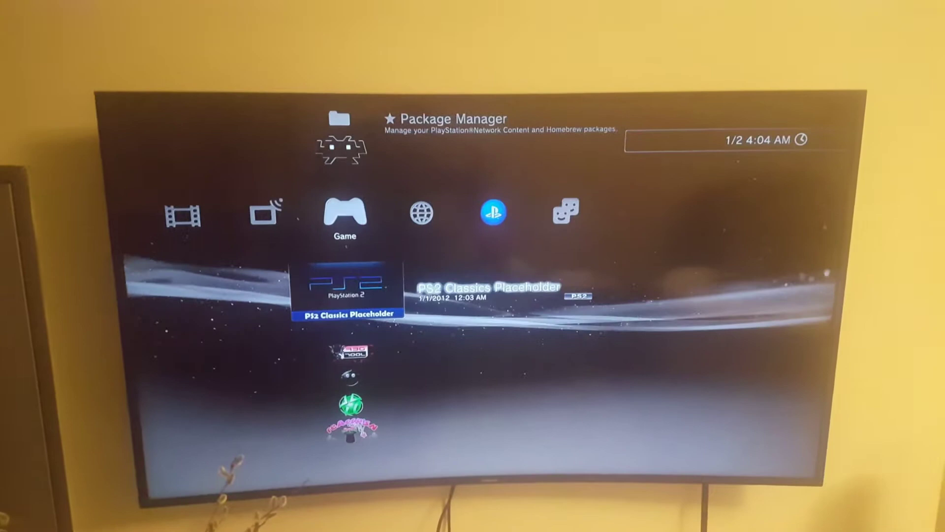
{"action": "key", "text": "Down"}
{"action": "key", "text": "Down"}
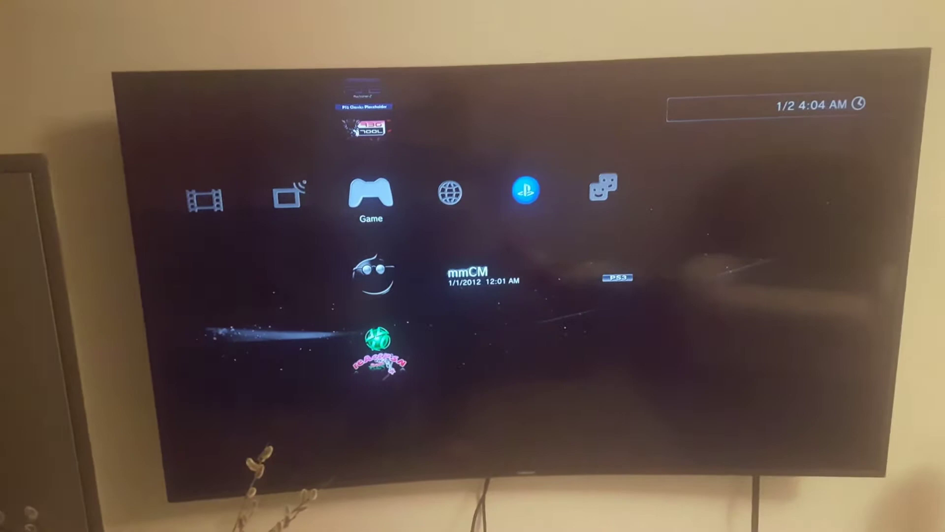
Step: Launch mmCM, browse its home and Settings columns, then return to home
{"action": "key", "text": "Return"}
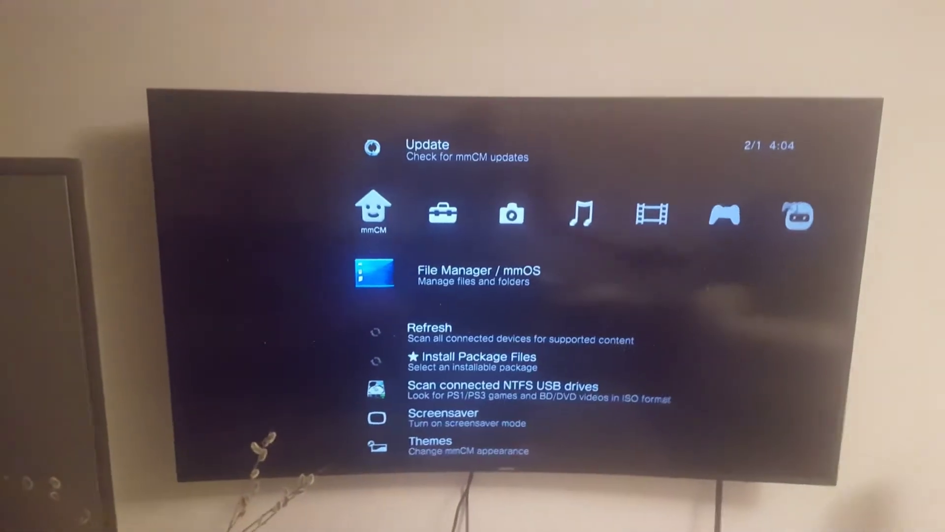
{"action": "key", "text": "Down"}
{"action": "key", "text": "Down"}
{"action": "key", "text": "Down"}
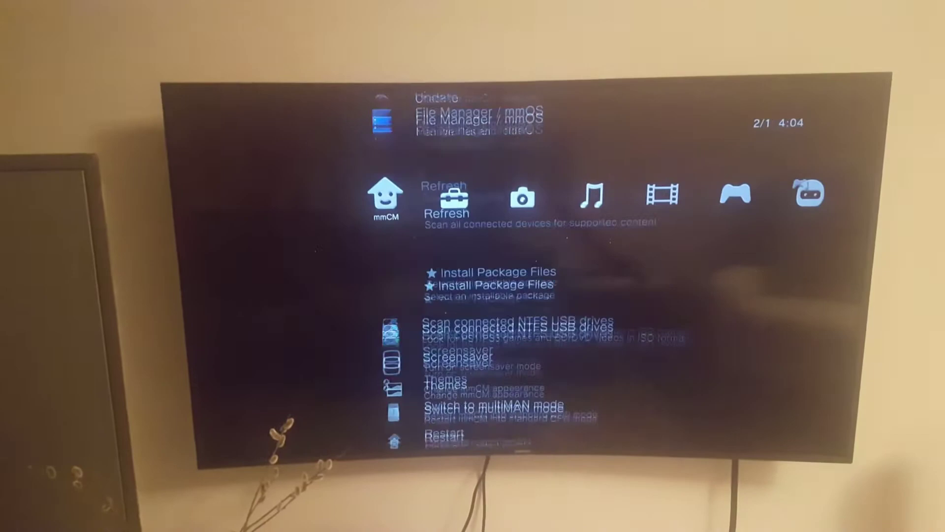
{"action": "key", "text": "Down"}
{"action": "key", "text": "Down"}
{"action": "key", "text": "Down"}
{"action": "key", "text": "Down"}
{"action": "key", "text": "Down"}
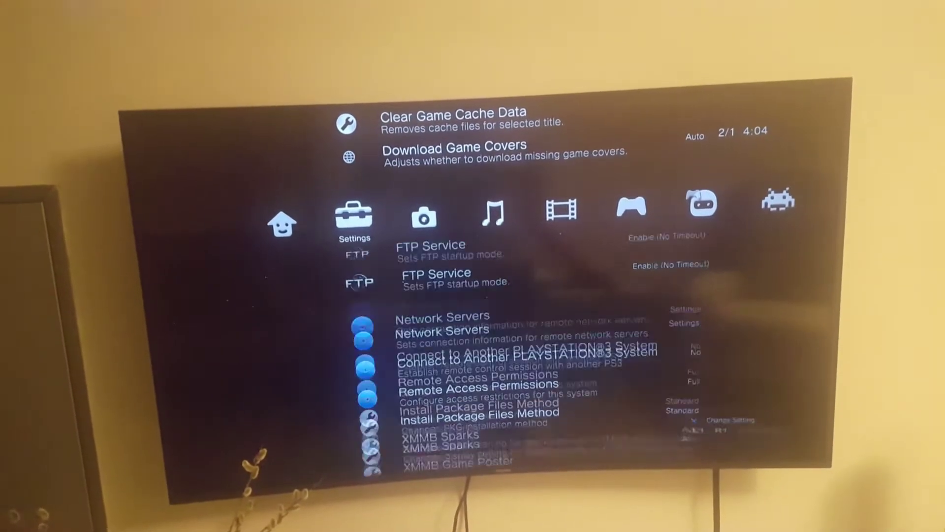
{"action": "key", "text": "Down"}
{"action": "key", "text": "Down"}
{"action": "key", "text": "Down"}
{"action": "key", "text": "Down"}
{"action": "key", "text": "Down"}
{"action": "key", "text": "Down"}
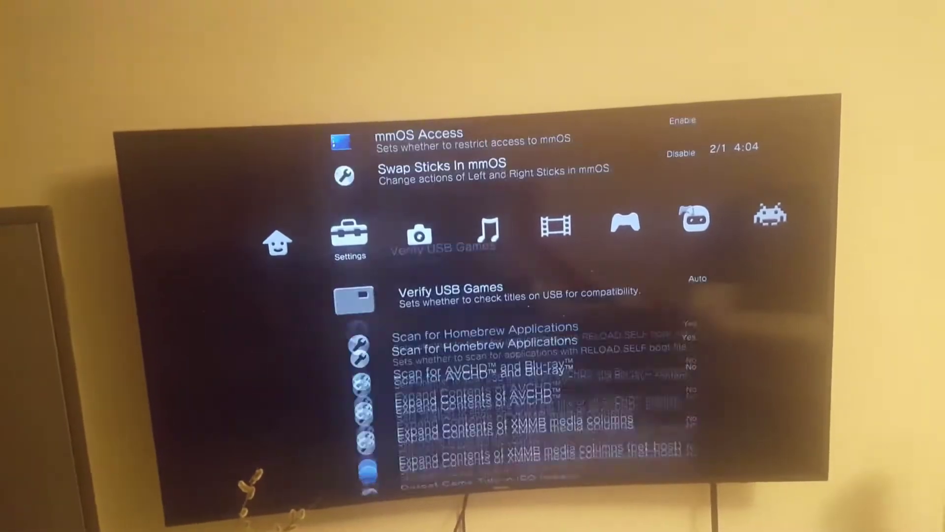
{"action": "key", "text": "Down"}
{"action": "key", "text": "Down"}
{"action": "key", "text": "Down"}
{"action": "key", "text": "Down"}
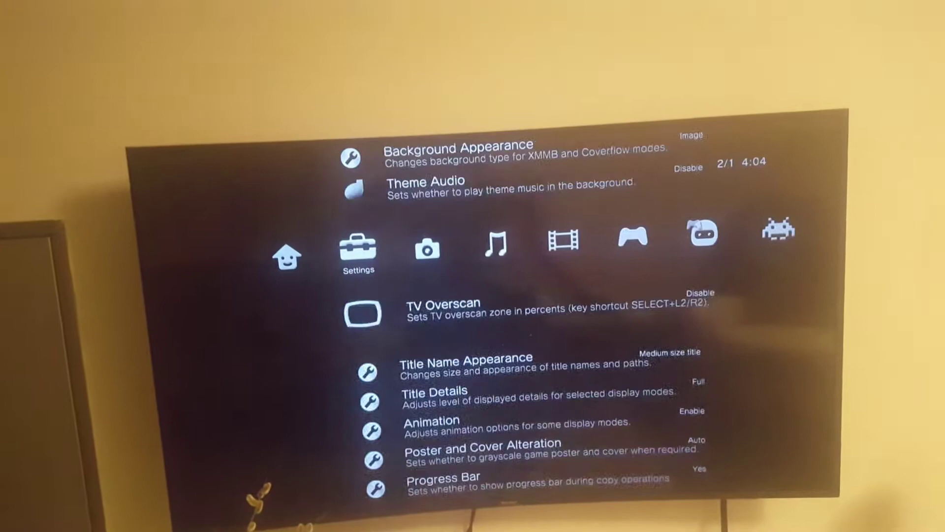
{"action": "key", "text": "Left"}
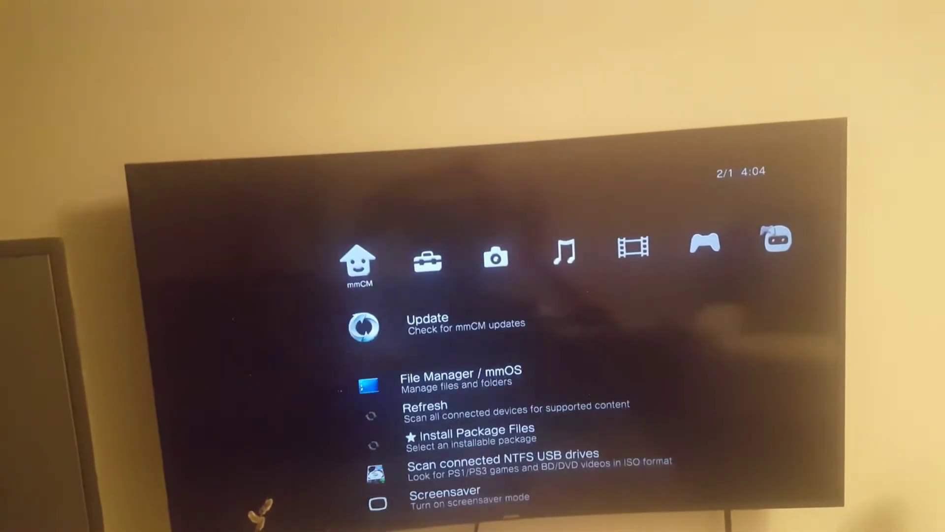
{"action": "key", "text": "Left"}
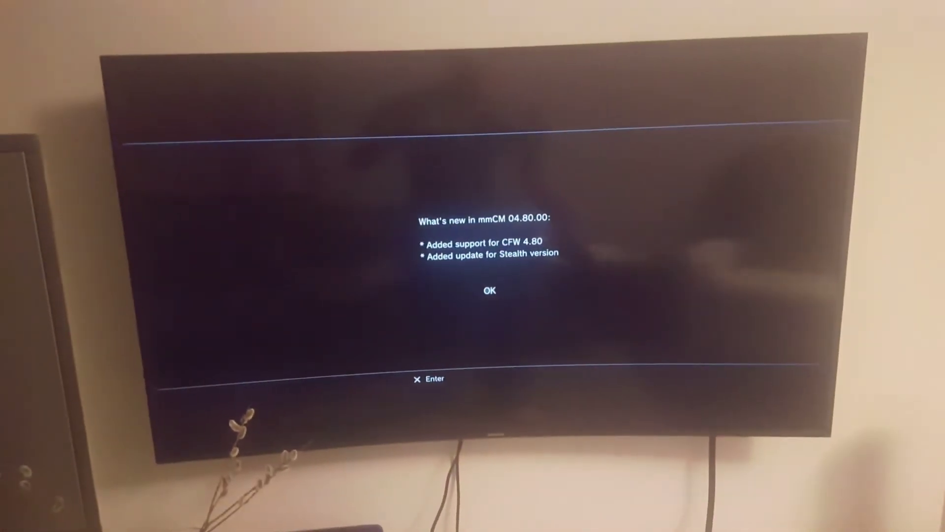
Step: Dismiss the What's new notice and reach System Information in the Settings column
{"action": "key", "text": "Return"}
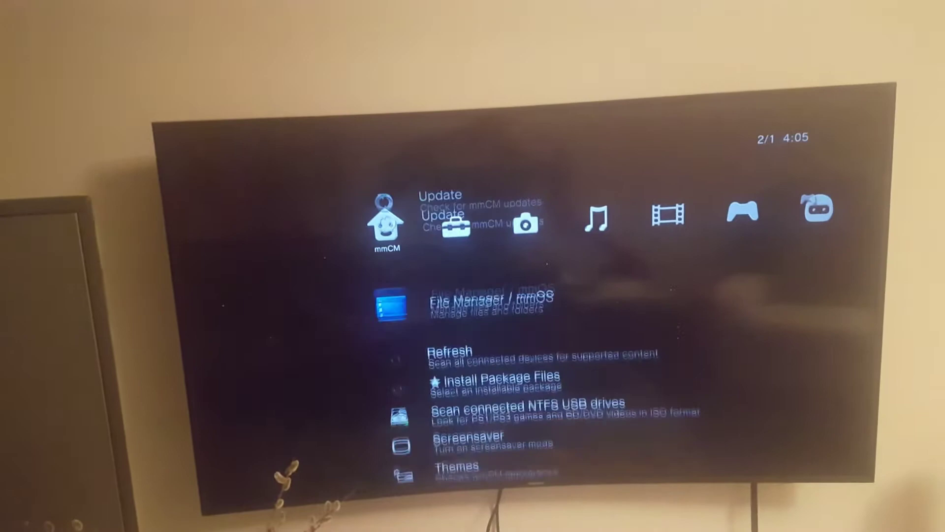
{"action": "key", "text": "Down"}
{"action": "key", "text": "Down"}
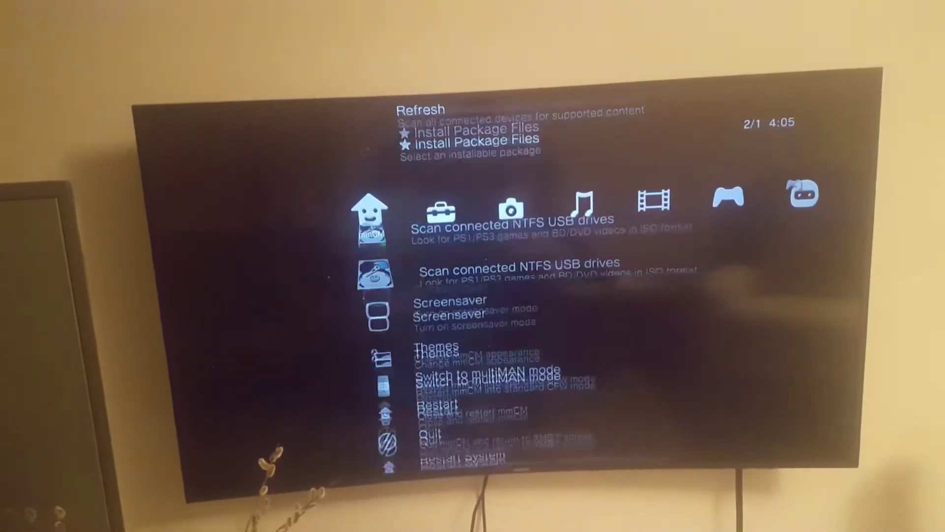
{"action": "key", "text": "Down"}
{"action": "key", "text": "Down"}
{"action": "key", "text": "Right"}
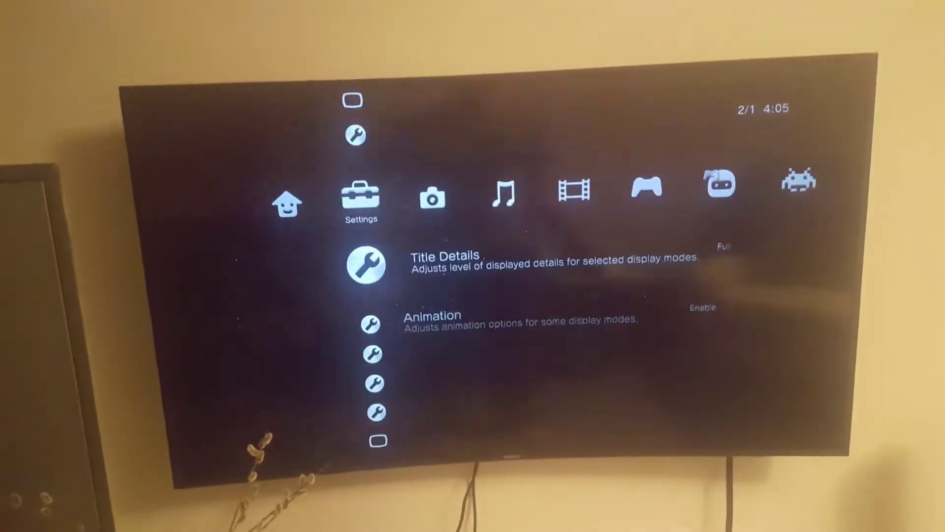
{"action": "key", "text": "Up"}
{"action": "key", "text": "Up"}
{"action": "key", "text": "Up"}
{"action": "key", "text": "Up"}
{"action": "key", "text": "Up"}
{"action": "key", "text": "Up"}
{"action": "key", "text": "Up"}
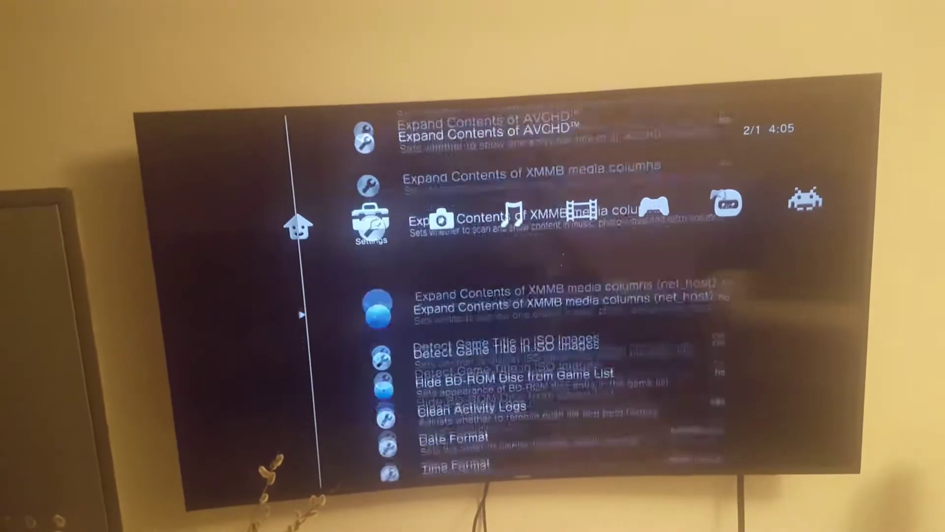
{"action": "key", "text": "Up"}
{"action": "key", "text": "Up"}
{"action": "key", "text": "Up"}
{"action": "key", "text": "Up"}
{"action": "key", "text": "Up"}
{"action": "key", "text": "Up"}
{"action": "key", "text": "Up"}
{"action": "key", "text": "Up"}
{"action": "key", "text": "Up"}
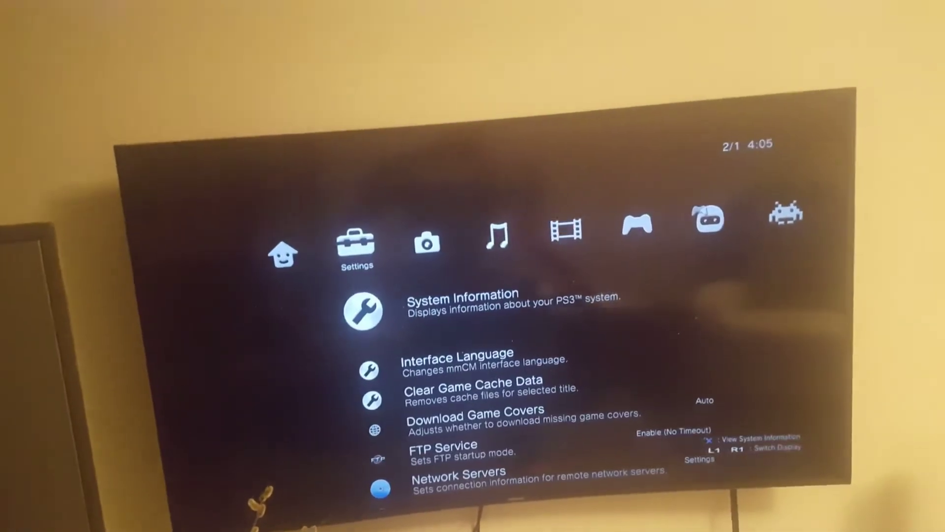
{"action": "key", "text": "Right"}
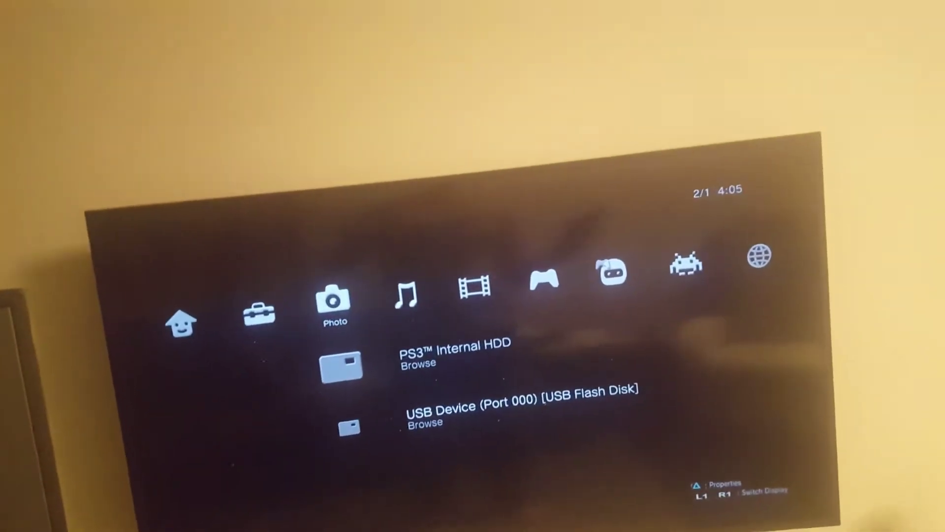
{"action": "key", "text": "Return"}
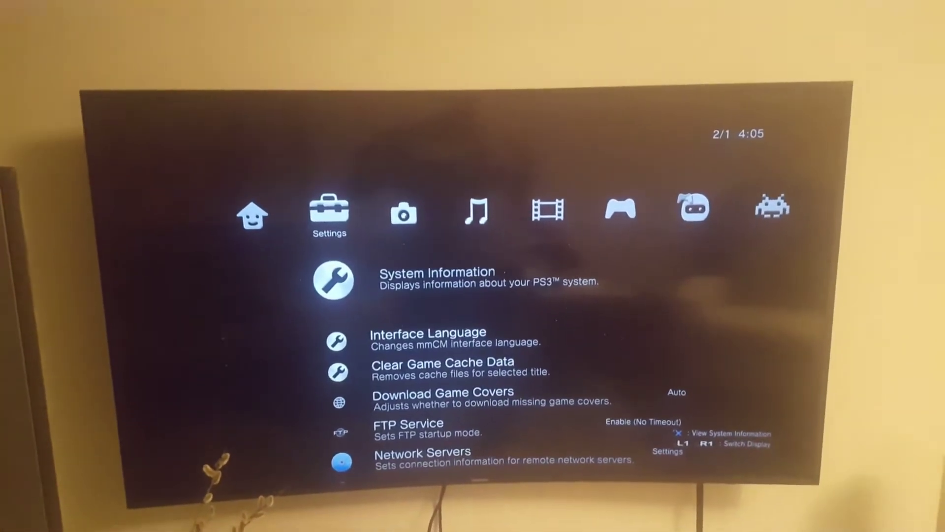
Step: View multiMAN's System Information to read the console's firmware and IP address
{"action": "key", "text": "Return"}
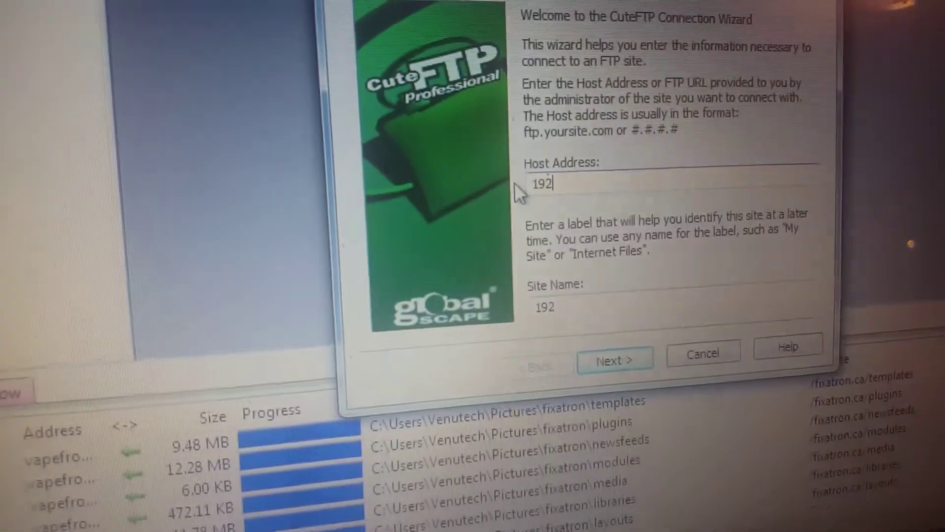
{"action": "type", "text": "1"}
Step: Correct the wizard host to 192.168.2.47 and advance through the login and folder pages
{"action": "key", "text": "BackSpace"}
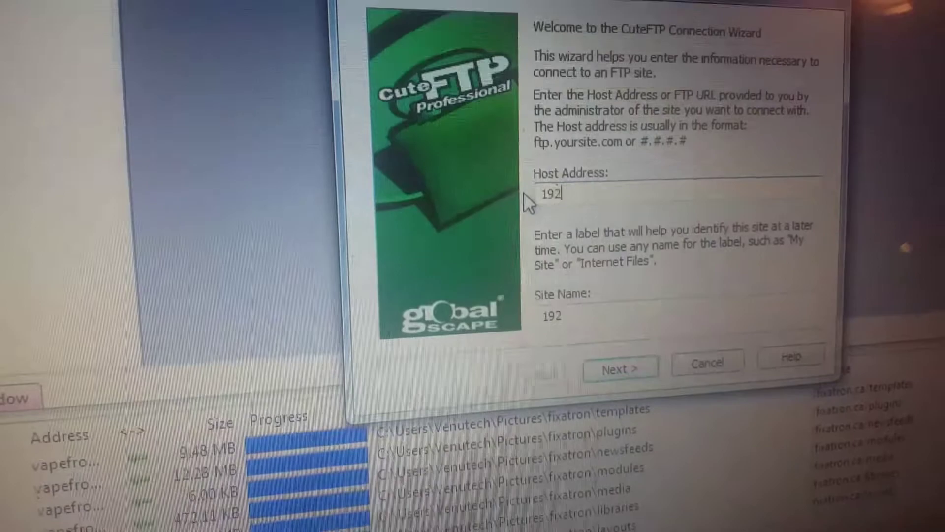
{"action": "type", "text": ".168.2"}
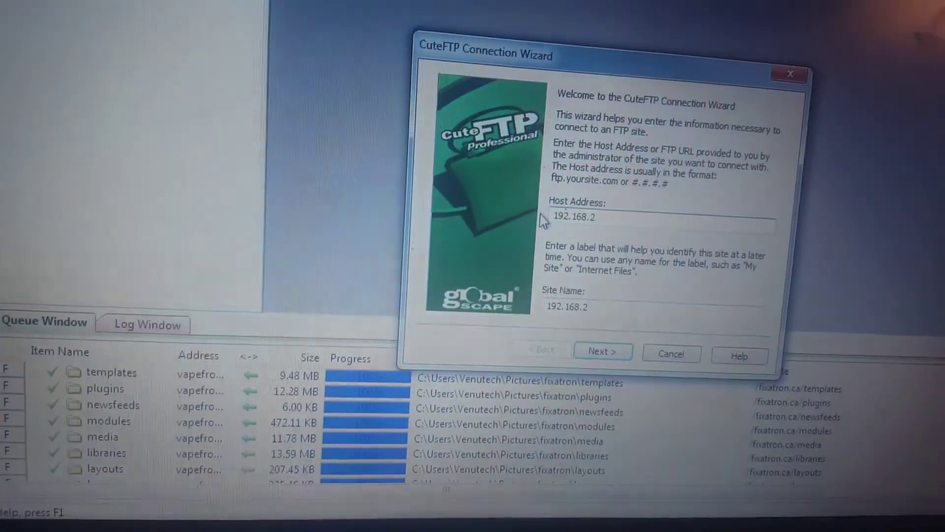
{"action": "type", "text": ".47"}
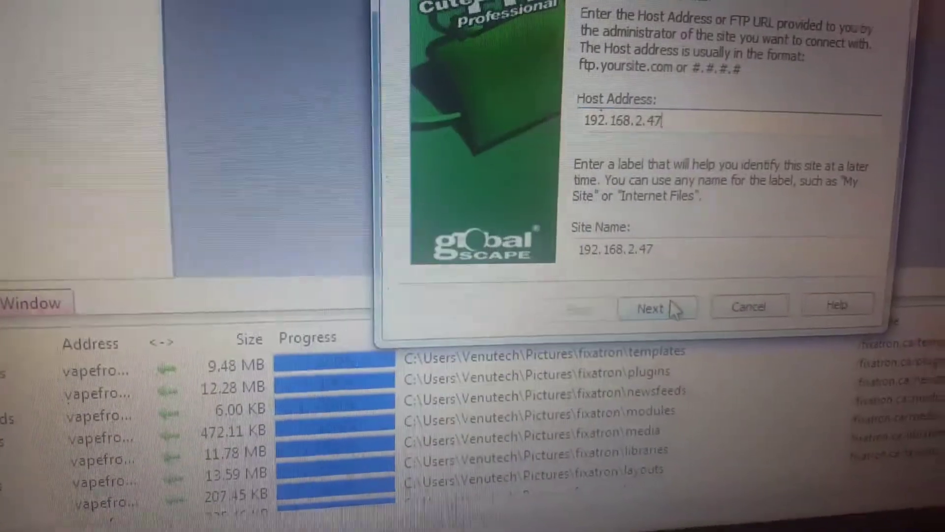
{"action": "left_click", "coordinate": [691, 311]}
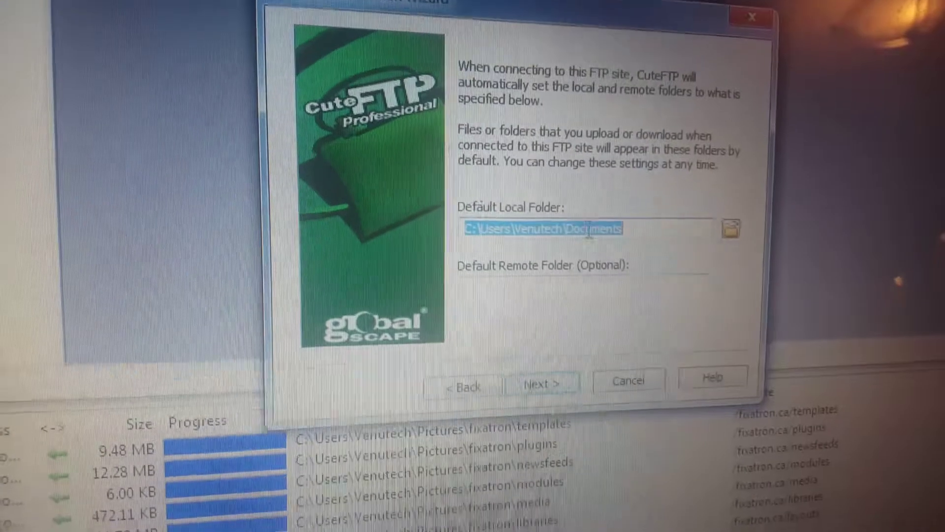
{"action": "left_click", "coordinate": [635, 279]}
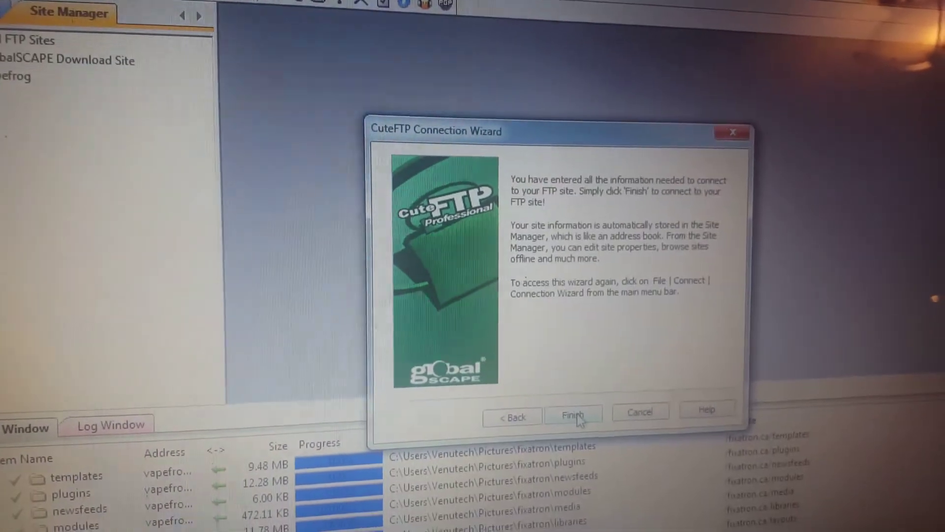
Step: Finish the wizard to connect to 192.168.2.47 and select dev_hdd0
{"action": "left_click", "coordinate": [577, 416]}
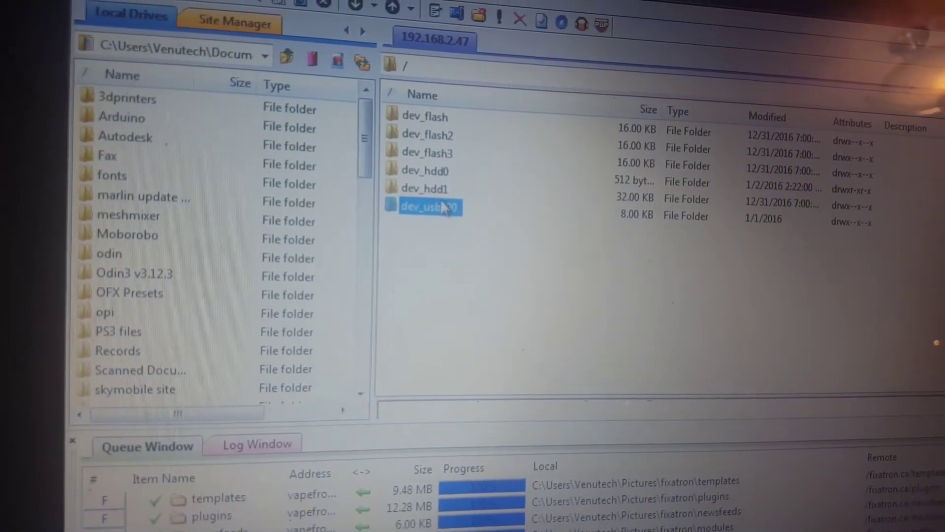
{"action": "left_click", "coordinate": [436, 171]}
Step: Open dev_hdd0 on the PS3 and step through its folder list
{"action": "double_click", "coordinate": [435, 166]}
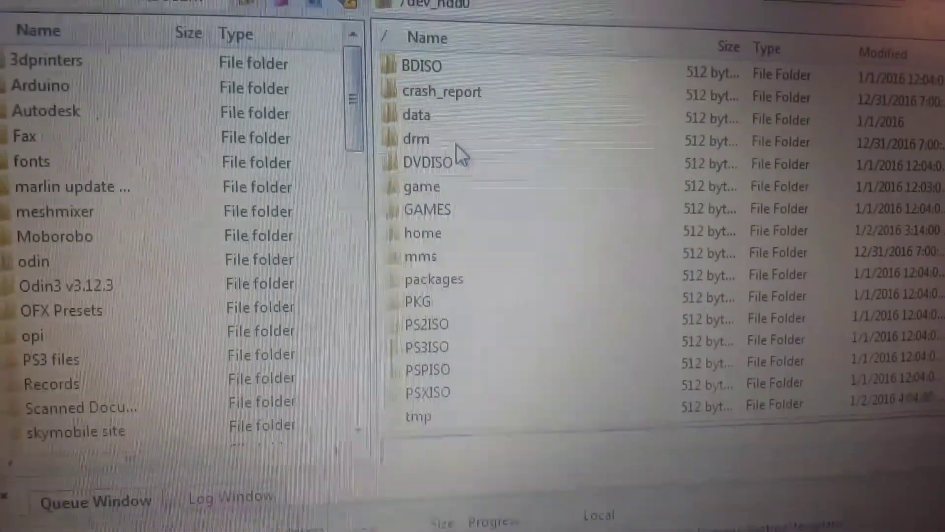
{"action": "key", "text": "Down"}
{"action": "key", "text": "Down"}
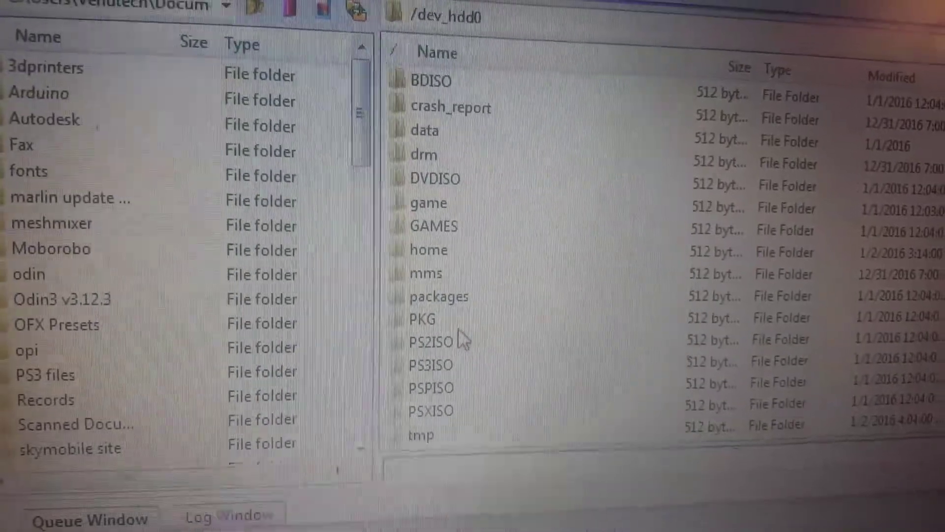
{"action": "key", "text": "Down"}
{"action": "key", "text": "Down"}
{"action": "key", "text": "Down"}
{"action": "key", "text": "Down"}
{"action": "key", "text": "Down"}
{"action": "key", "text": "Down"}
{"action": "key", "text": "Down"}
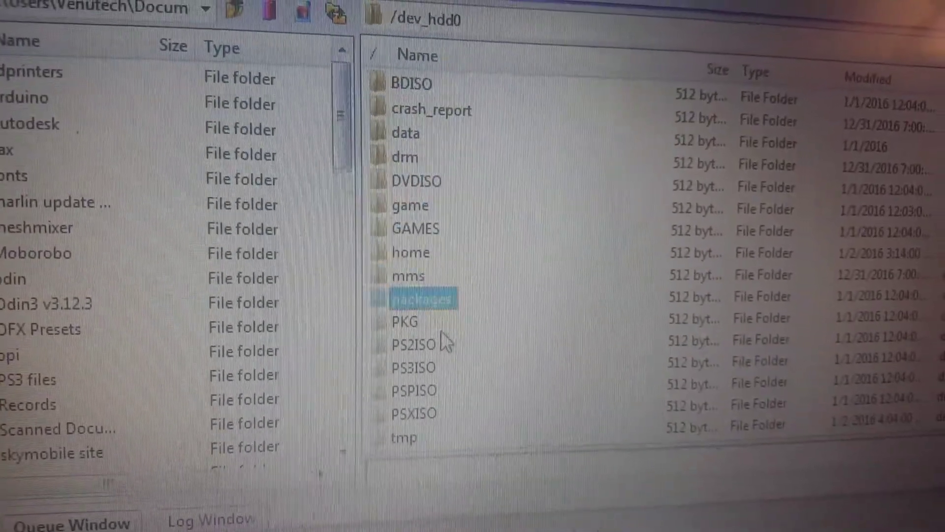
{"action": "key", "text": "Down"}
{"action": "key", "text": "Down"}
{"action": "key", "text": "Down"}
{"action": "key", "text": "Down"}
{"action": "key", "text": "Down"}
{"action": "key", "text": "Down"}
{"action": "key", "text": "Down"}
{"action": "key", "text": "Down"}
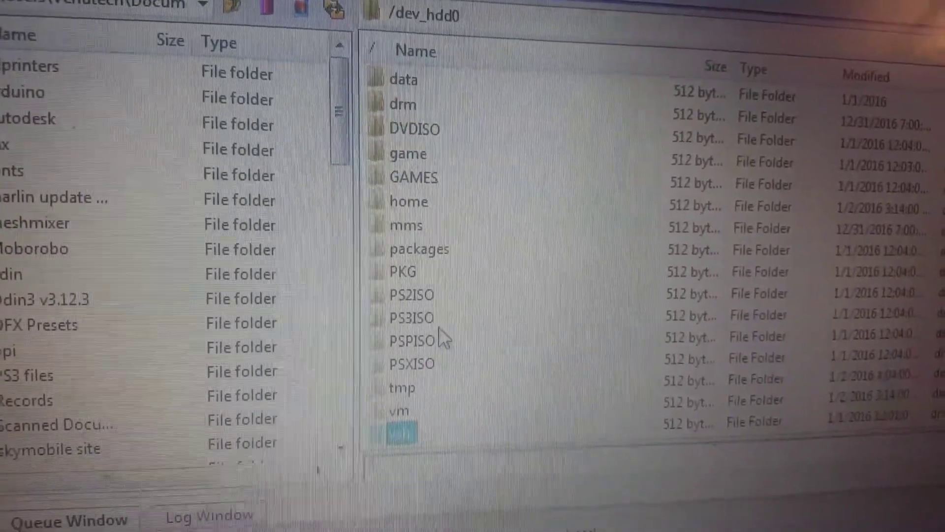
{"action": "key", "text": "Up"}
{"action": "key", "text": "Up"}
{"action": "key", "text": "Up"}
{"action": "key", "text": "Up"}
{"action": "key", "text": "Up"}
{"action": "key", "text": "Up"}
{"action": "key", "text": "Up"}
{"action": "key", "text": "Up"}
{"action": "key", "text": "Up"}
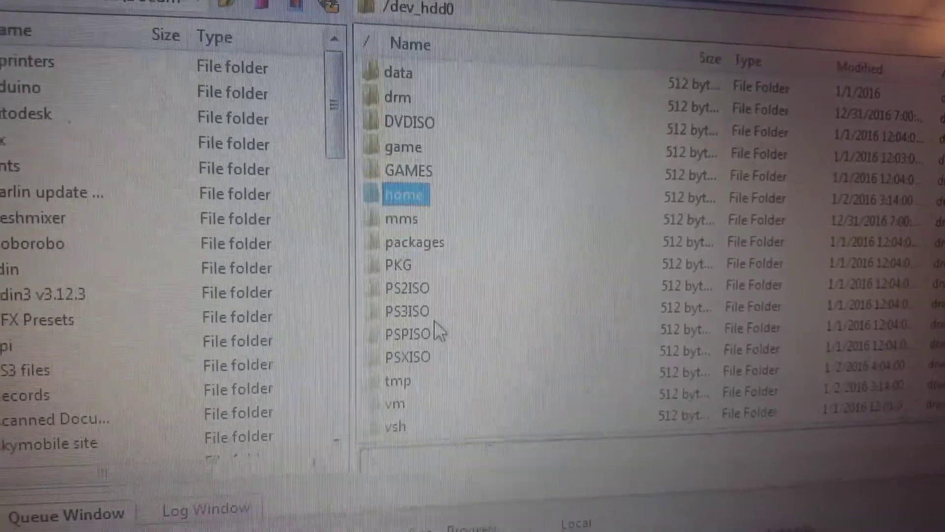
{"action": "key", "text": "Up"}
{"action": "key", "text": "Up"}
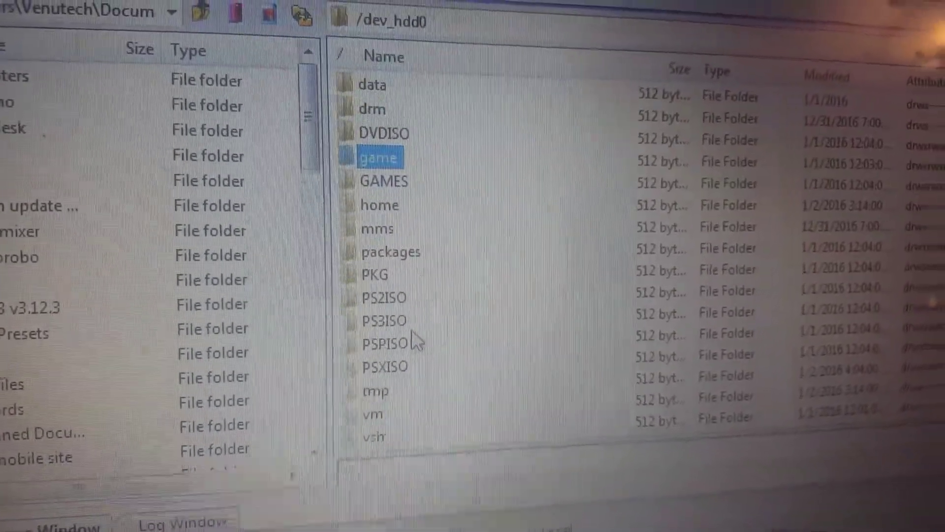
Step: Open the empty GAMES folder, then select PS3ISO back in dev_hdd0
{"action": "key", "text": "Down"}
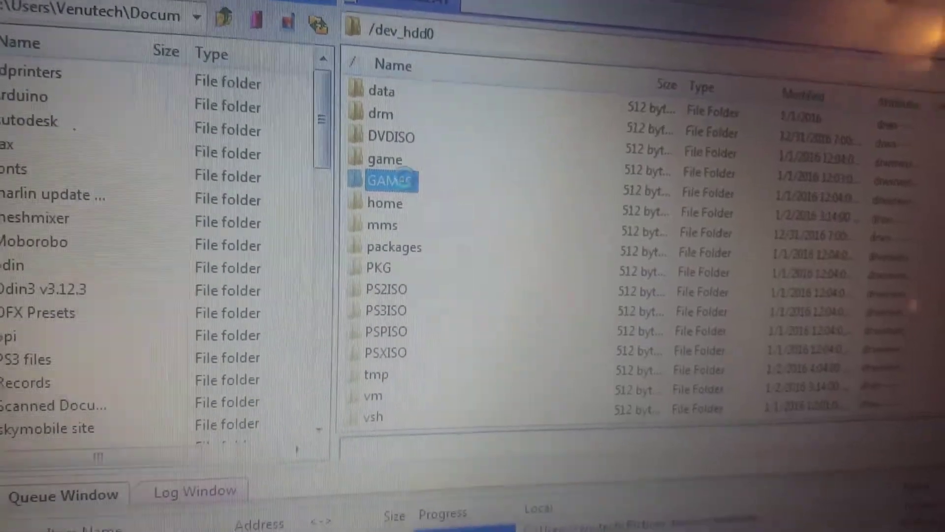
{"action": "double_click", "coordinate": [418, 201]}
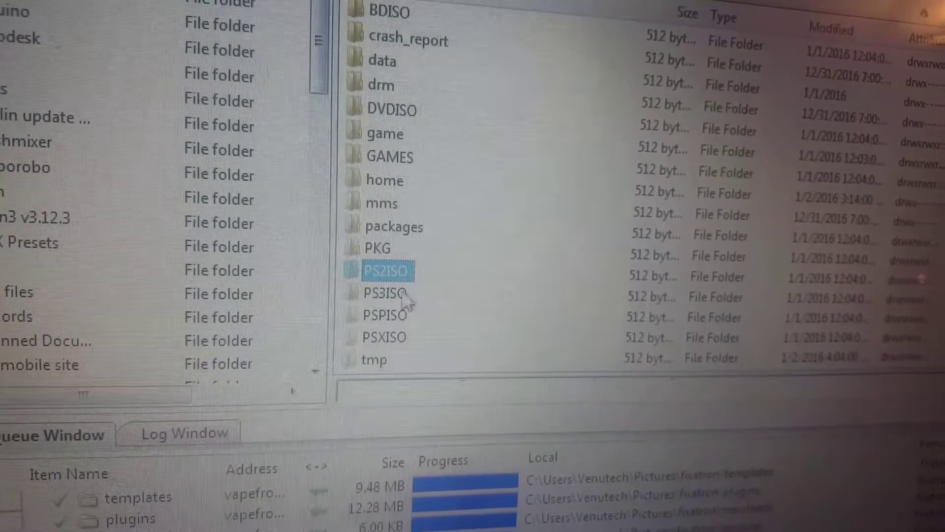
{"action": "left_click", "coordinate": [403, 295]}
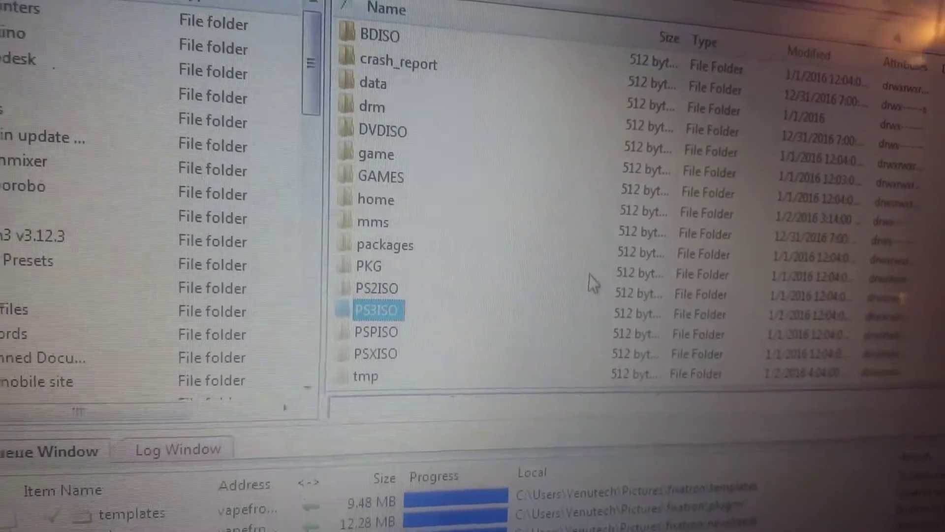